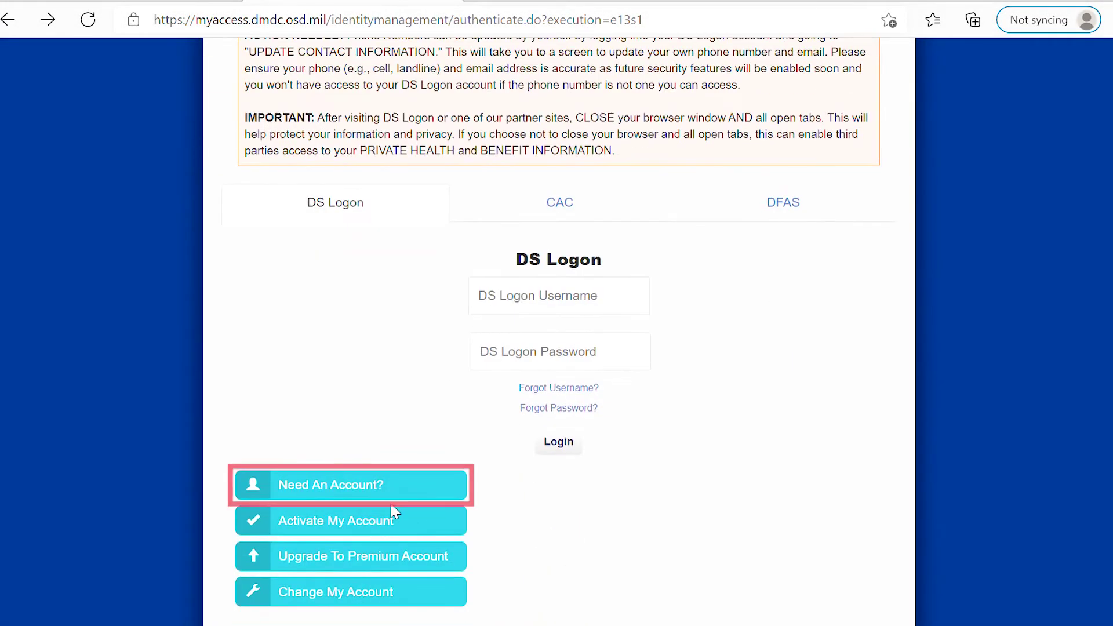
Choose "Need An Account?" on the DS Logon login page to begin registering
left_click(371, 490)
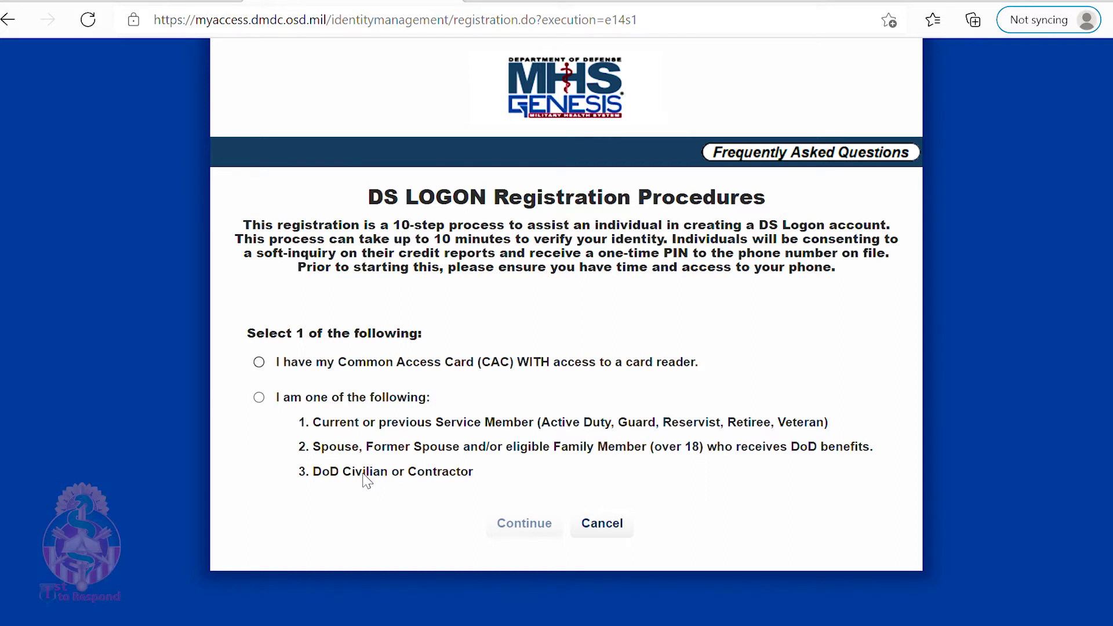
Pick the service member, family or civilian option and enter your first name on the details form
left_click(259, 398)
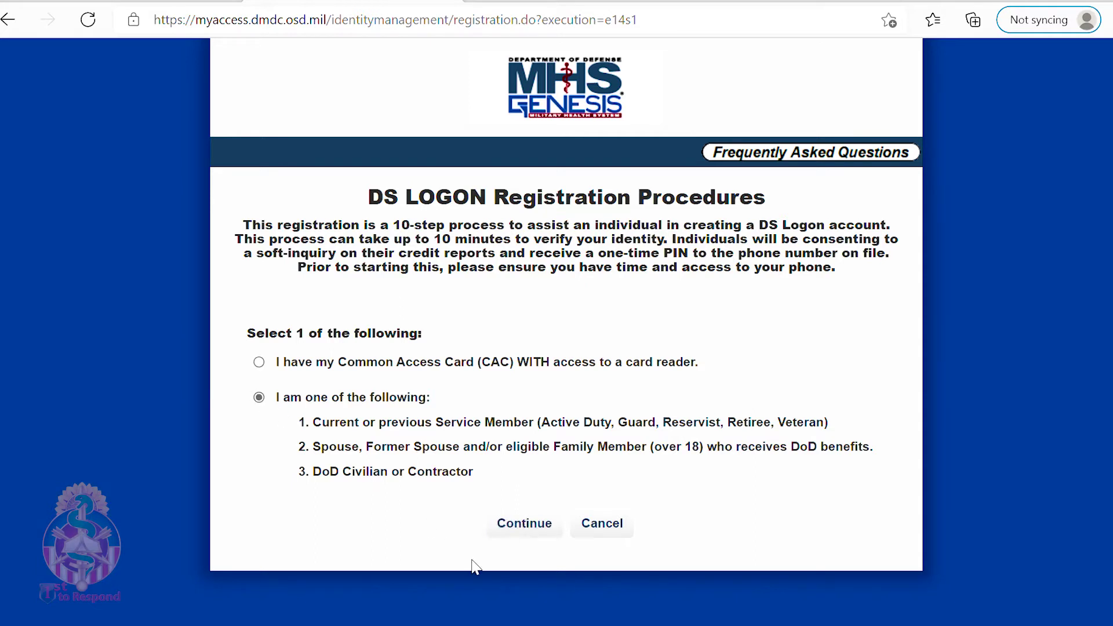
left_click(534, 536)
left_click(465, 256)
type("mat")
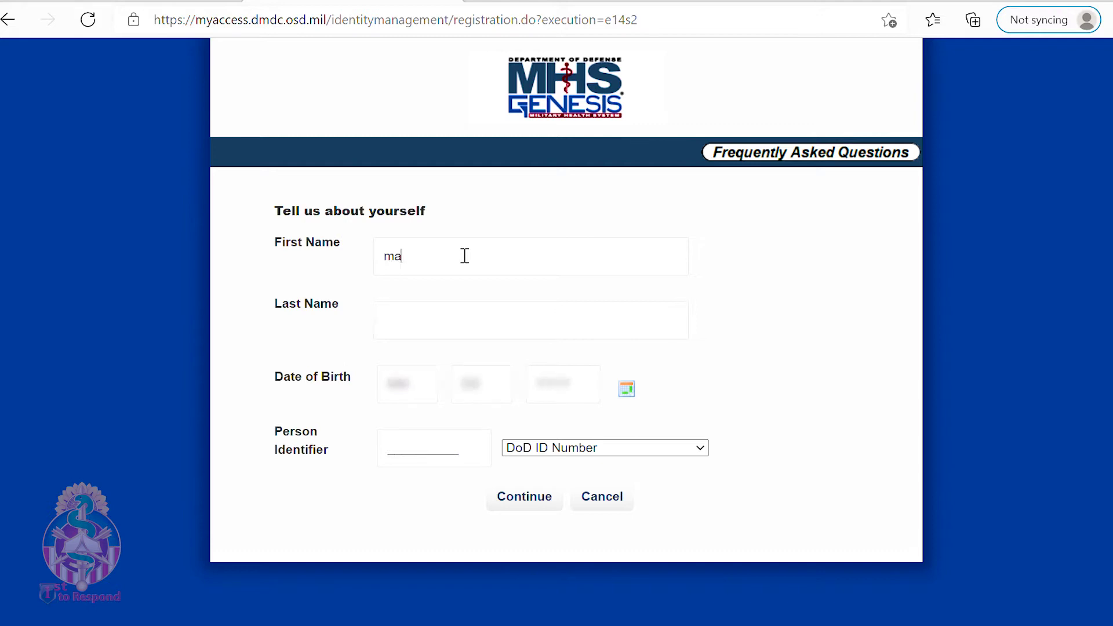
key("BackSpace")
key("BackSpace")
key("BackSpace")
type("Matthew")
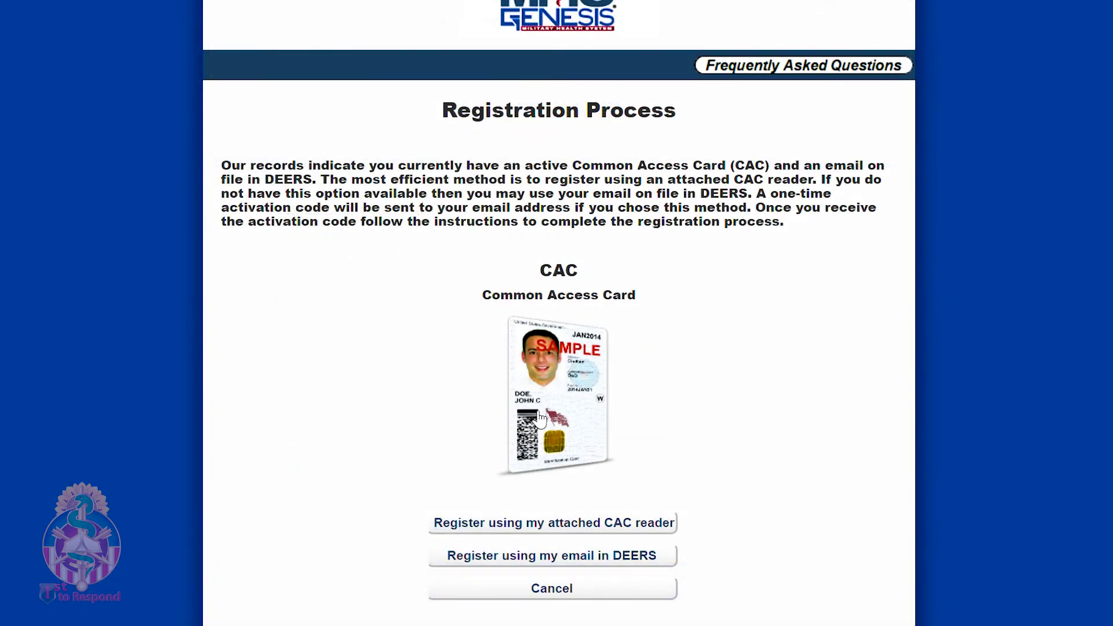
scroll(539, 418, "down", 2)
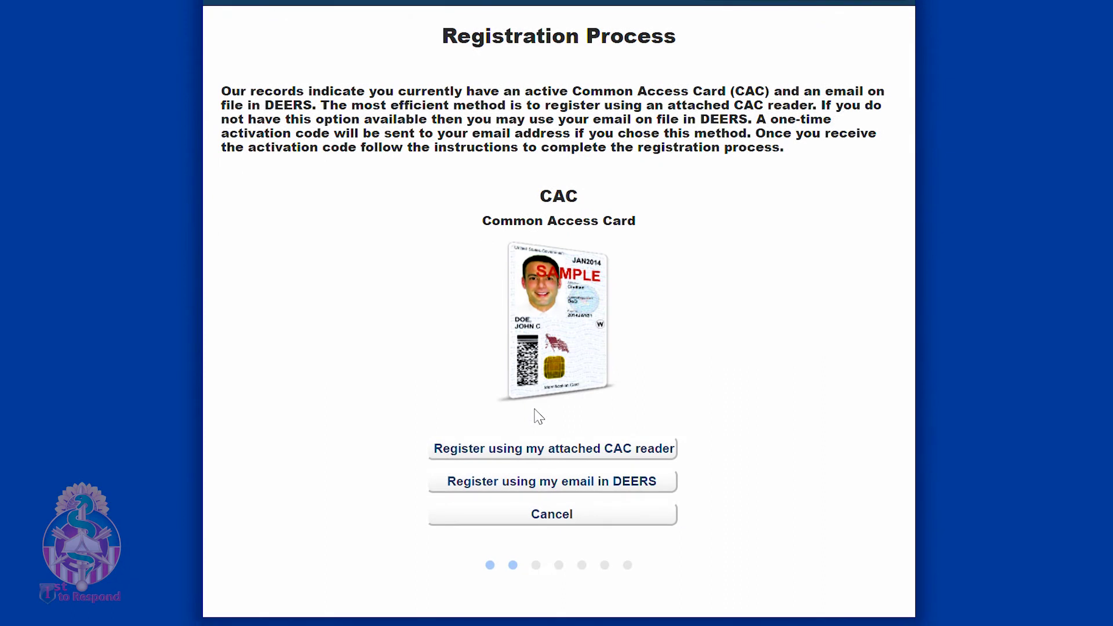
Register using the DEERS email on file and consent twice to emailing the activation code
left_click(554, 482)
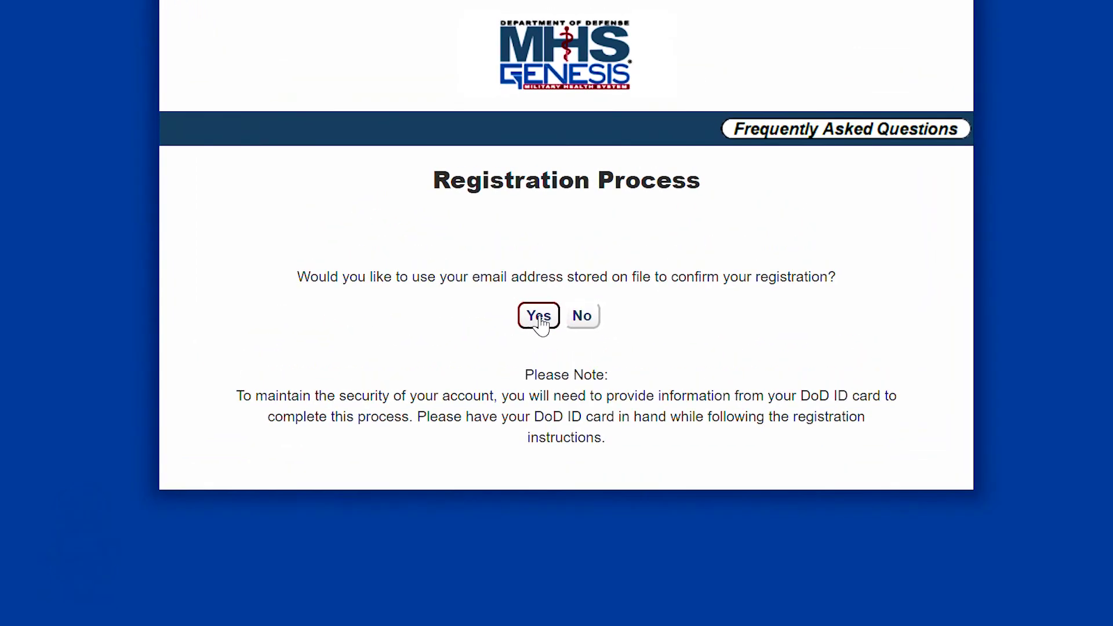
left_click(539, 316)
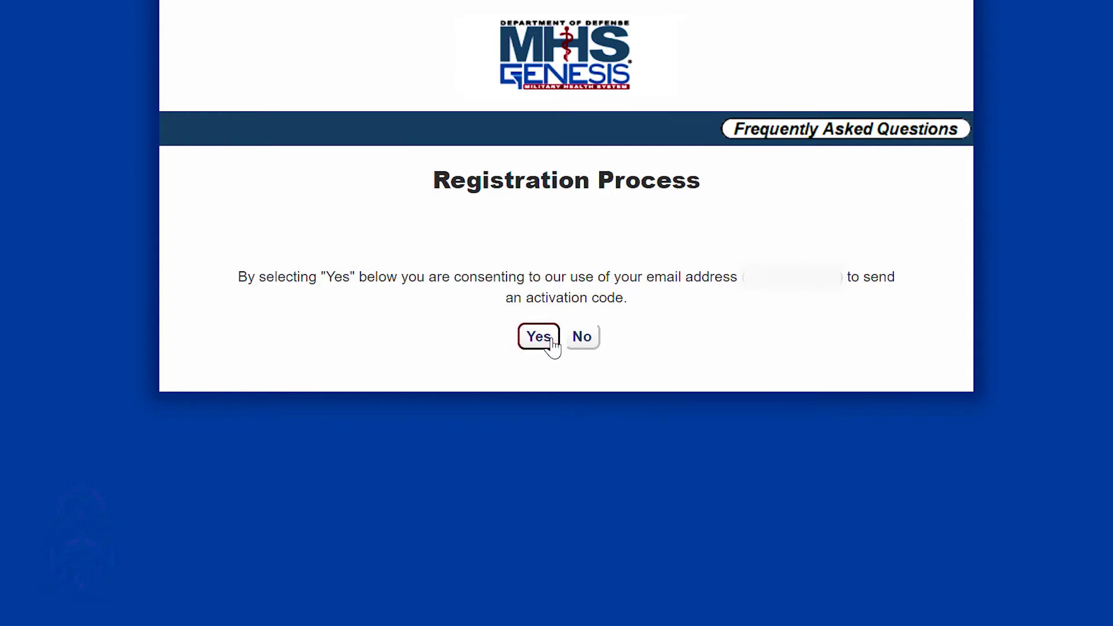
left_click(551, 342)
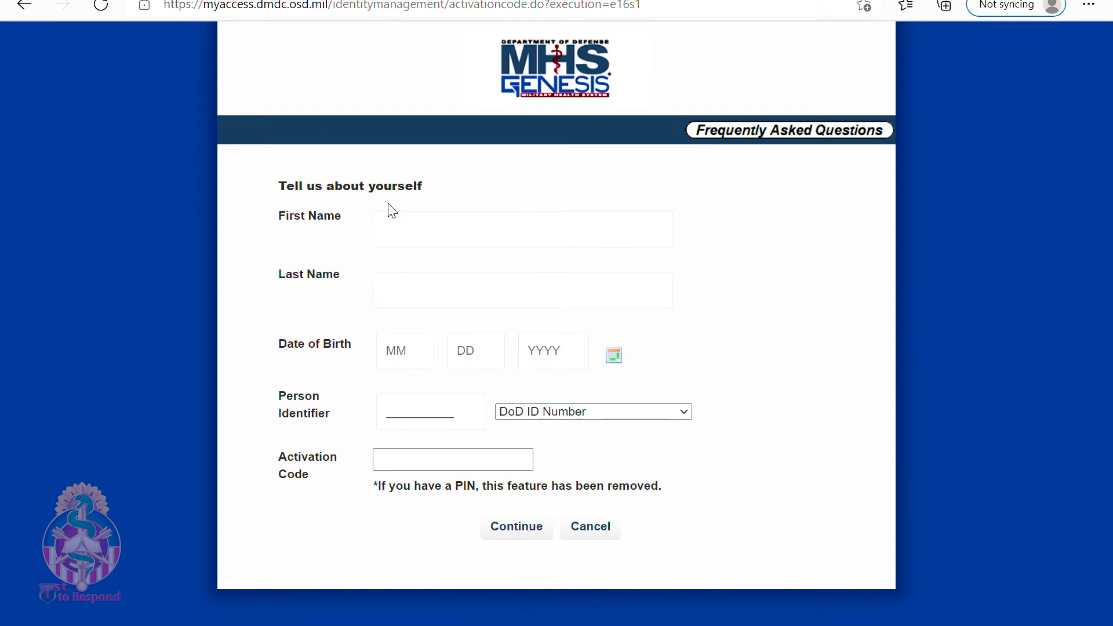
Fill in your first name and activation code, submit, then enter and submit the DoD ID number
left_click(416, 242)
type("Matthew")
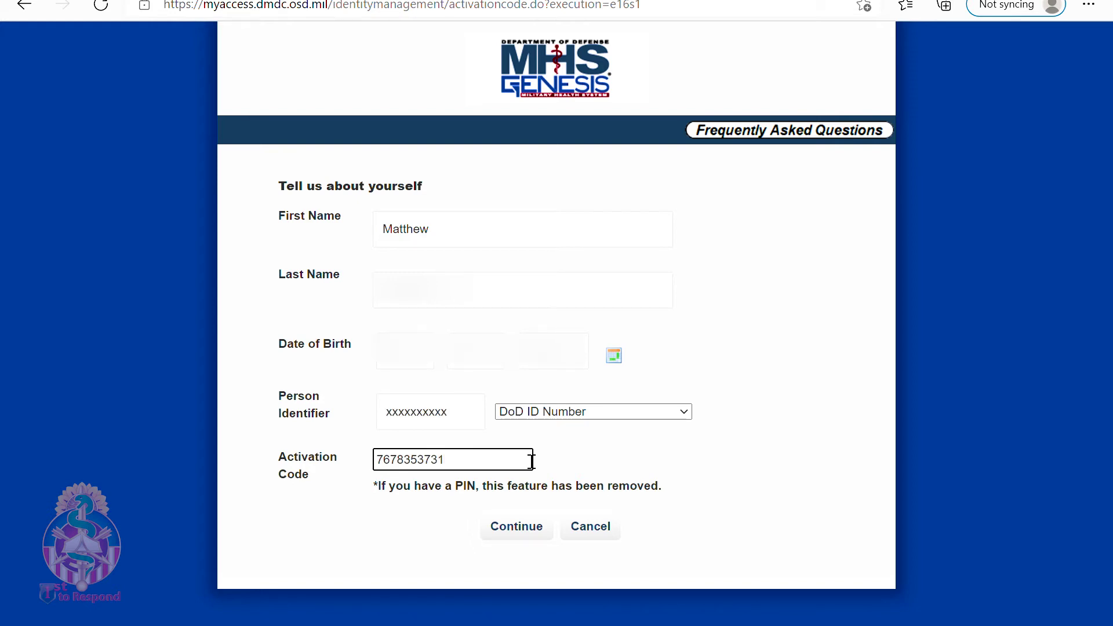
left_click(510, 528)
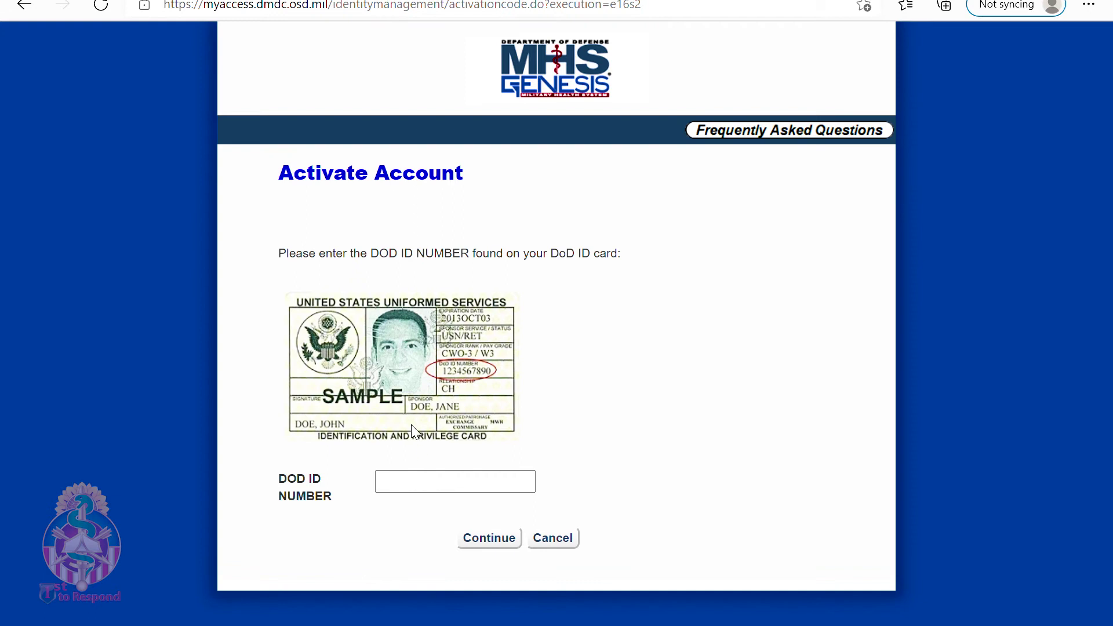
left_click(429, 489)
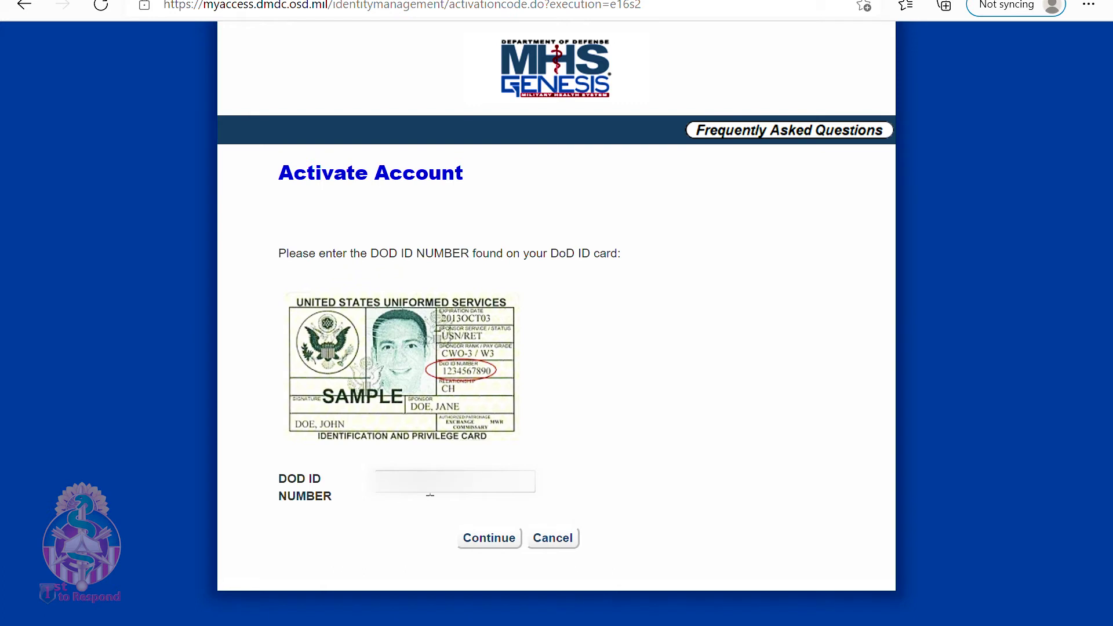
left_click(473, 542)
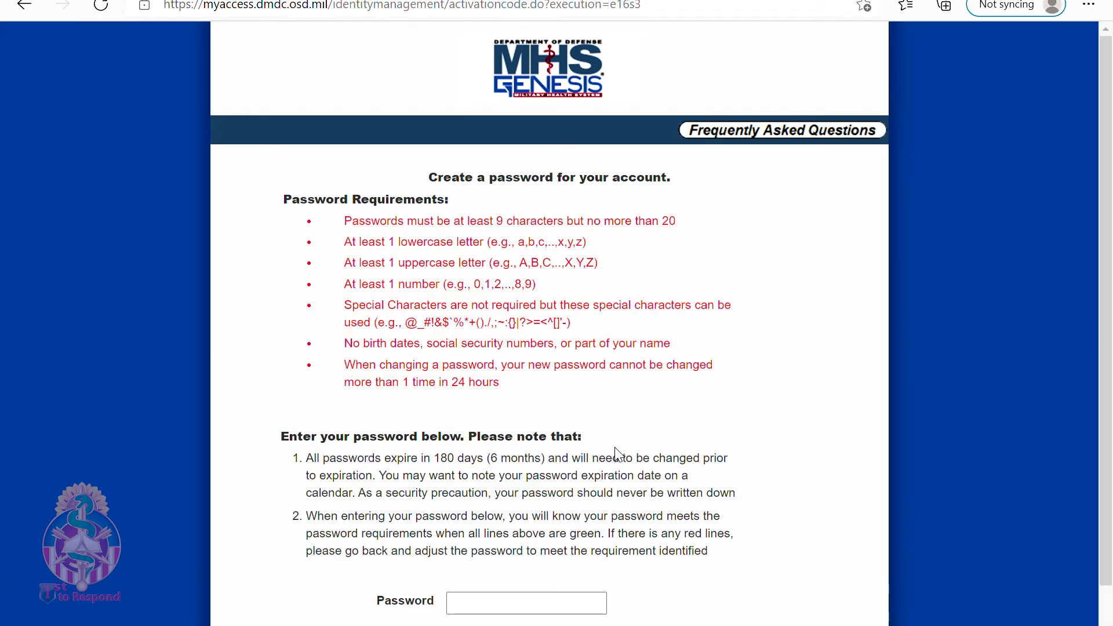
Enter a new account password meeting all requirements and submit it
scroll(596, 320, "down", 1)
scroll(596, 320, "down", 2)
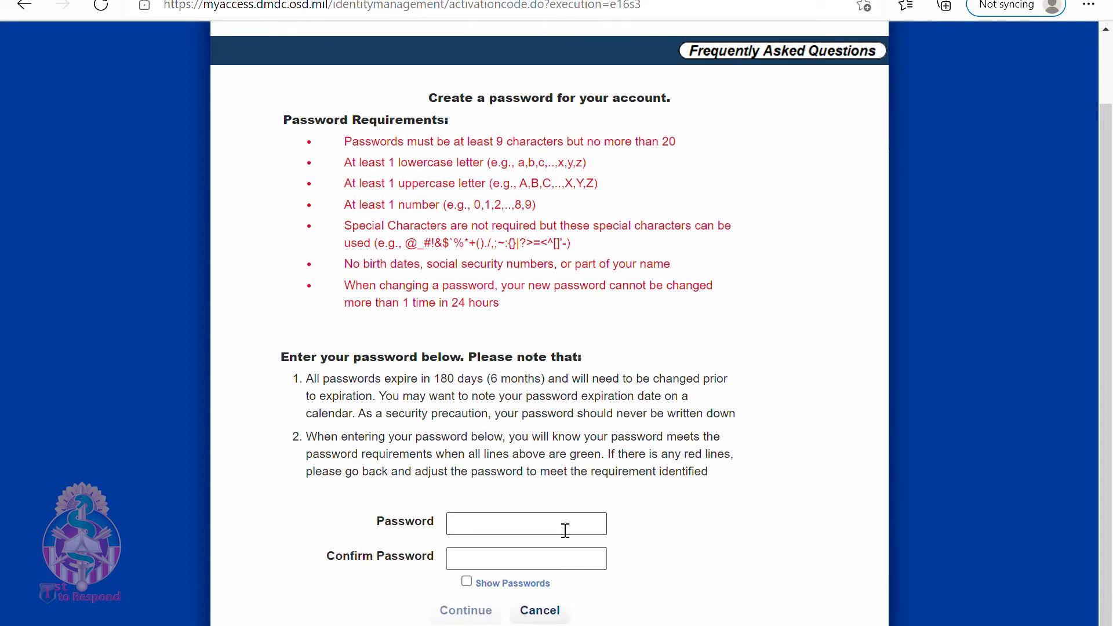
left_click(550, 533)
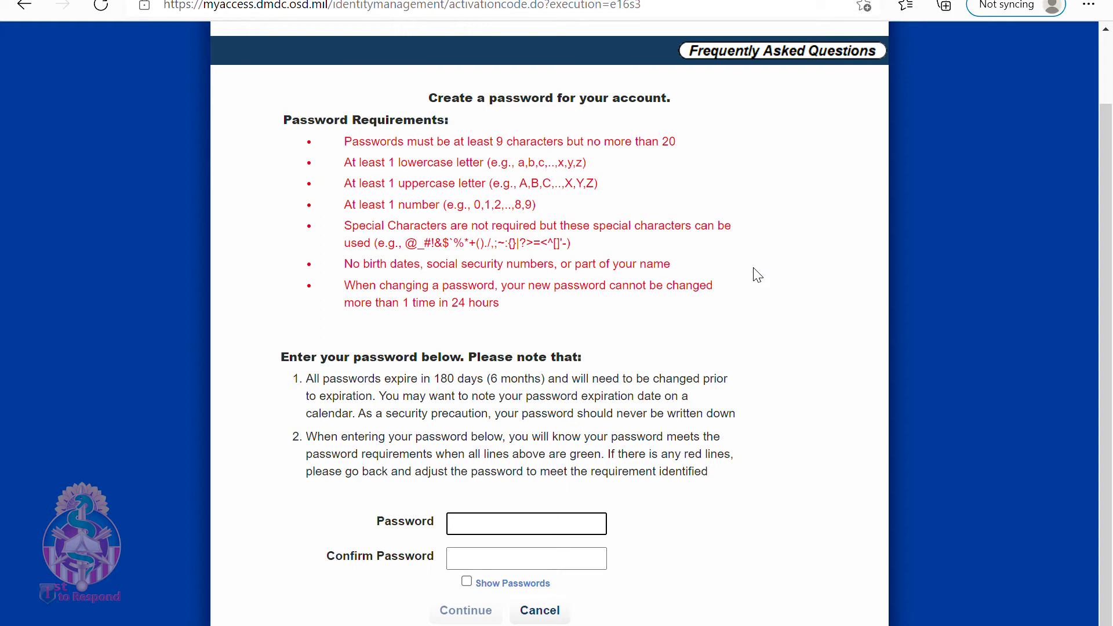
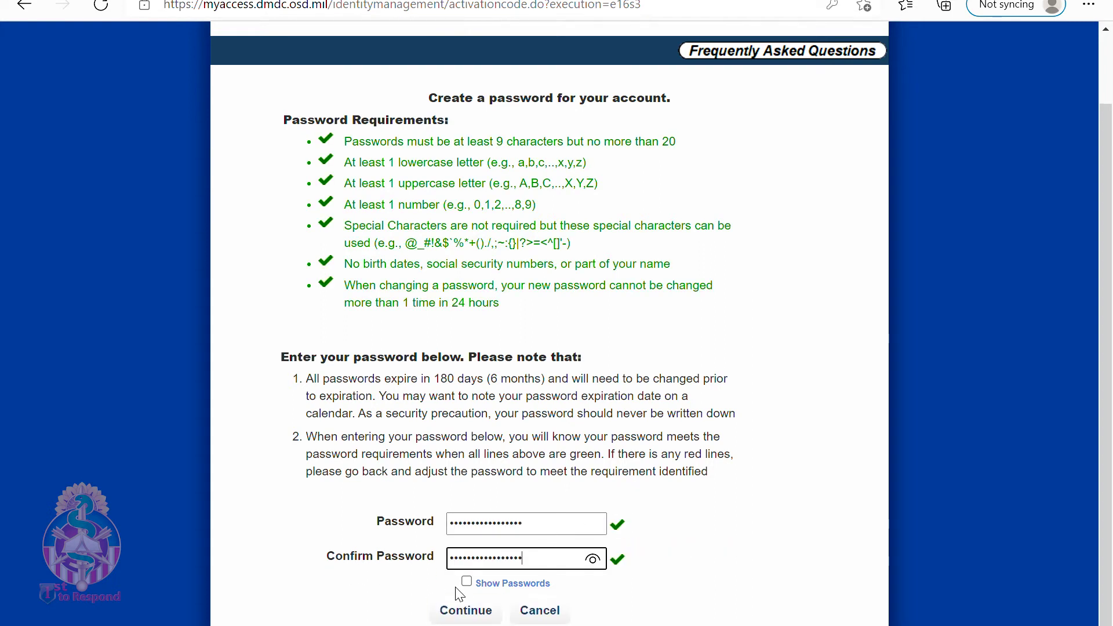
left_click(464, 610)
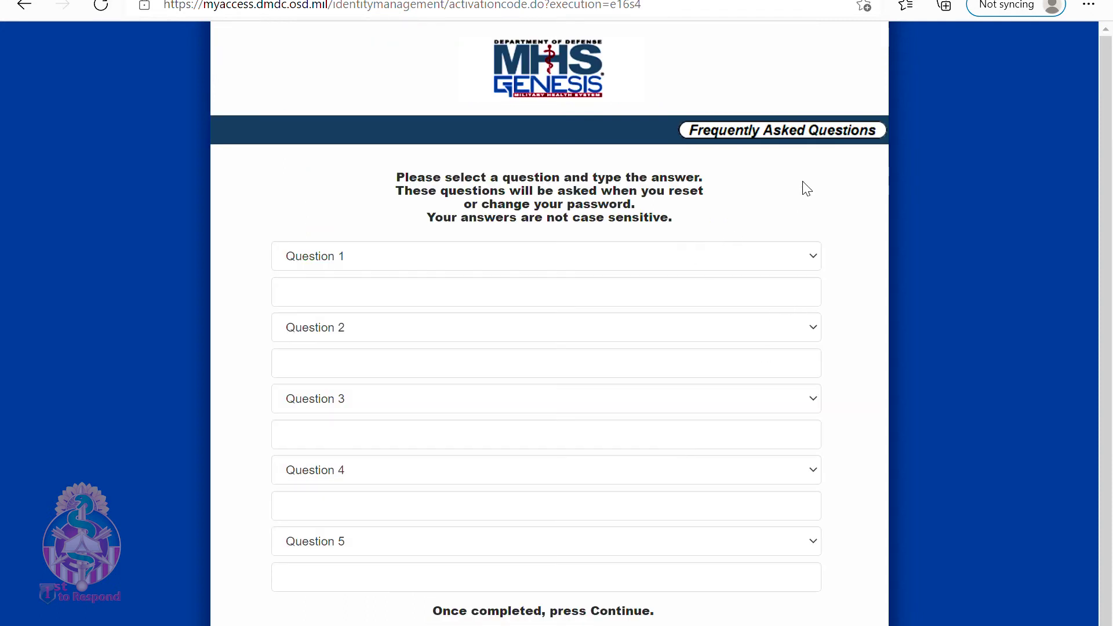
Choose the security questions and answers, then select a security image
left_click(549, 262)
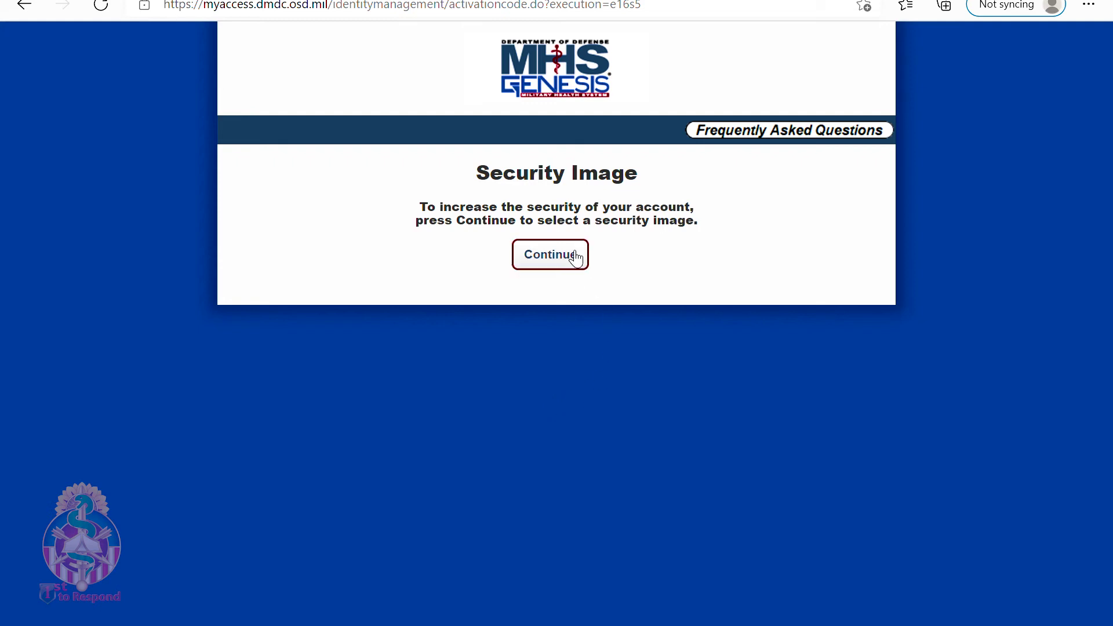
left_click(549, 264)
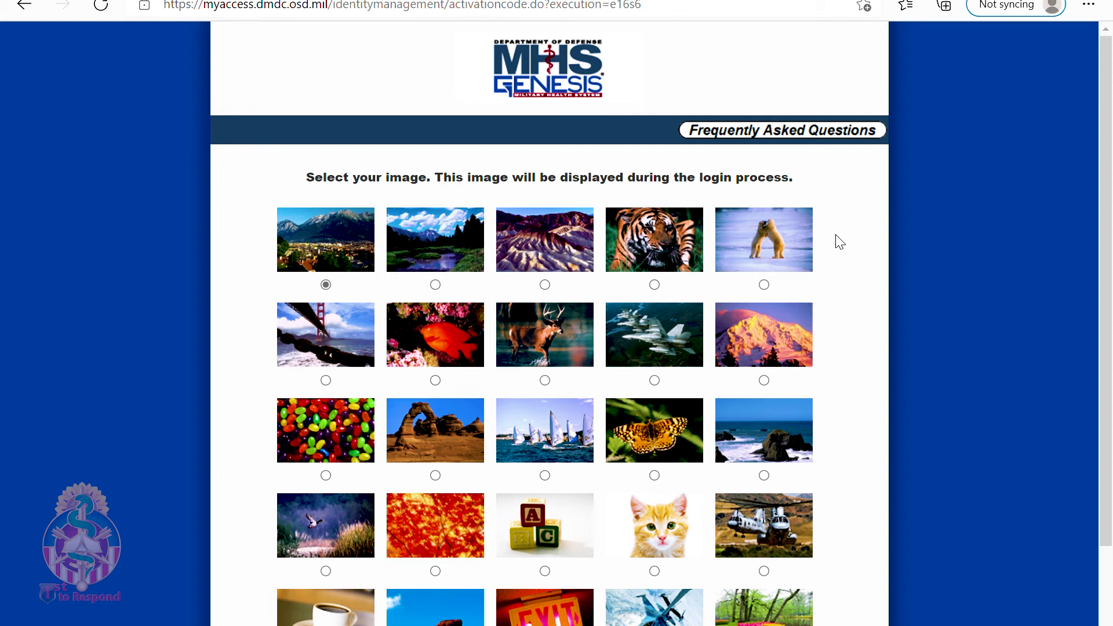
scroll(878, 268, "down", 2)
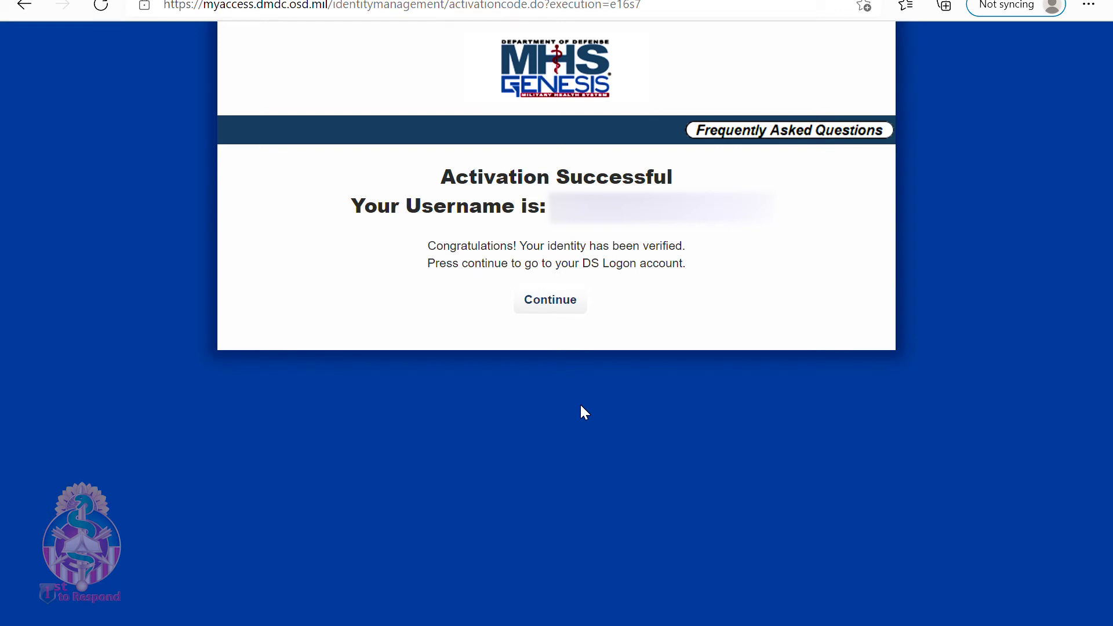
Continue past the Activation Successful page back toward the login page
left_click(553, 302)
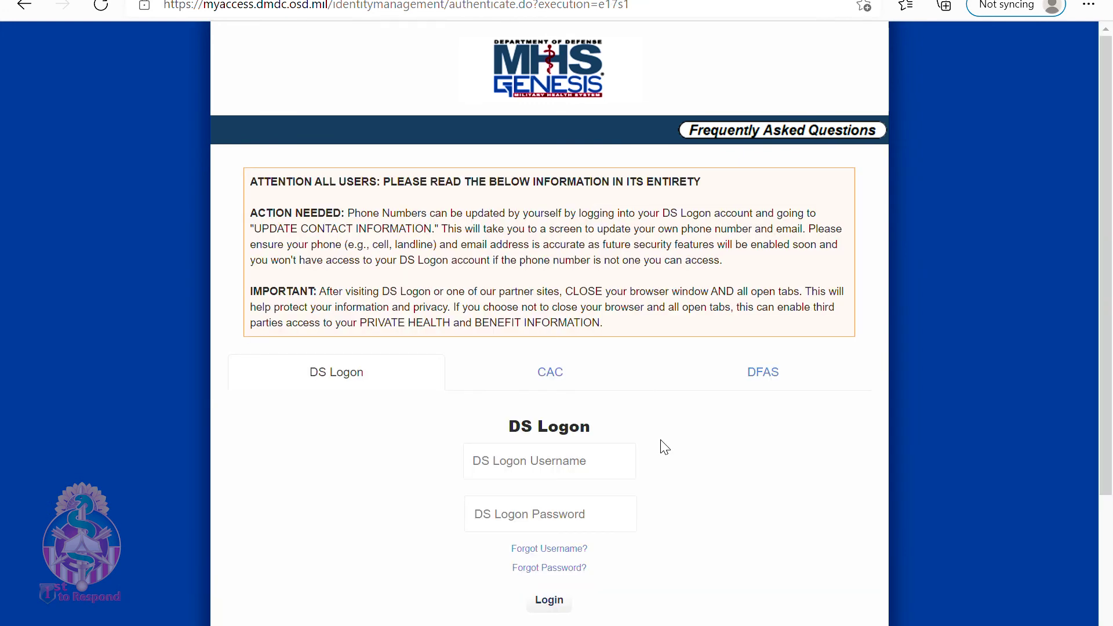
Log in with the new DS Logon username, then paste and validate the e-mail token
left_click(530, 474)
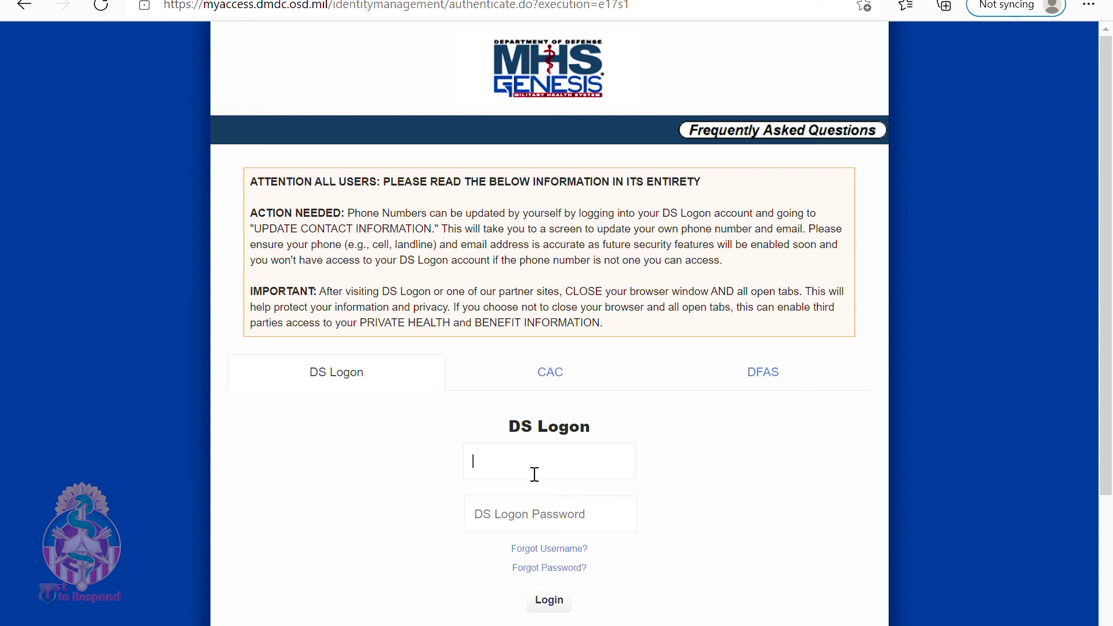
type("matthew")
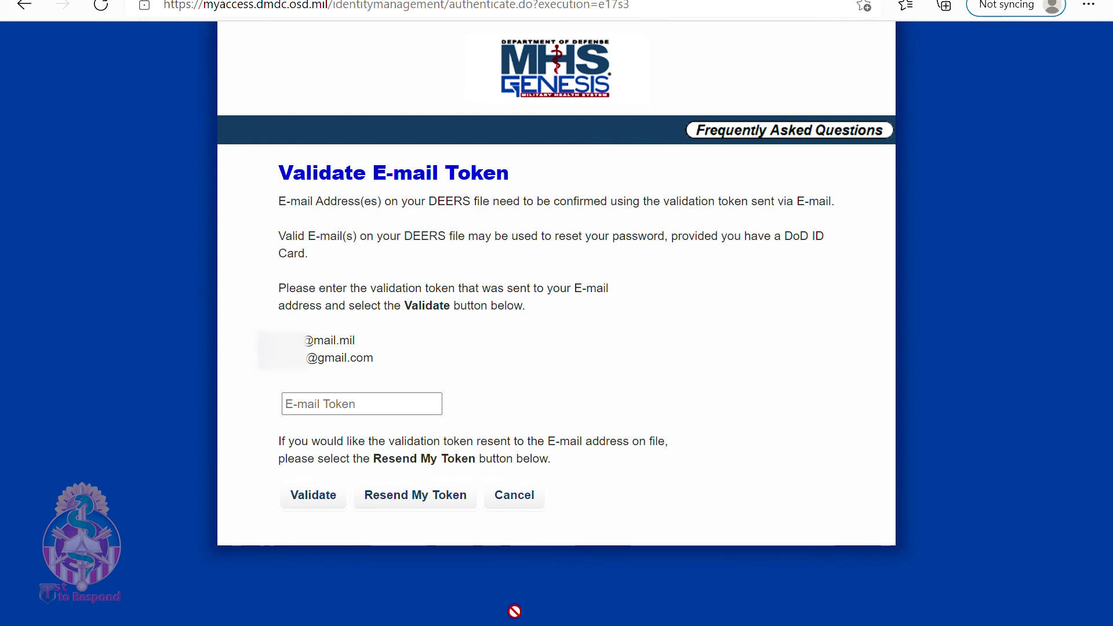
left_click_drag(514, 611, 343, 415)
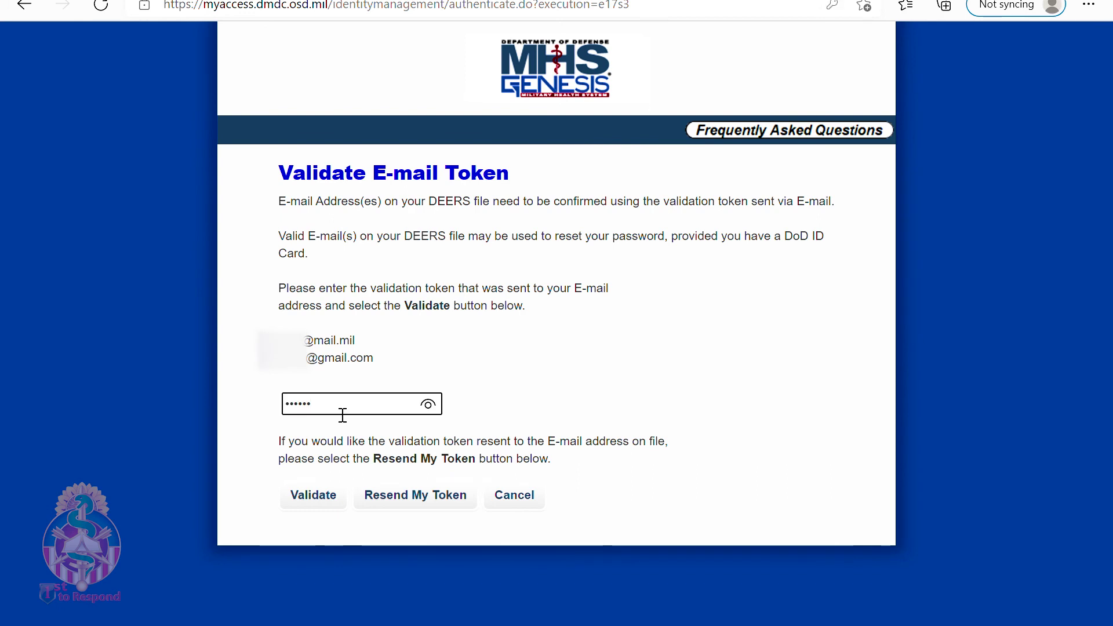
type("•••")
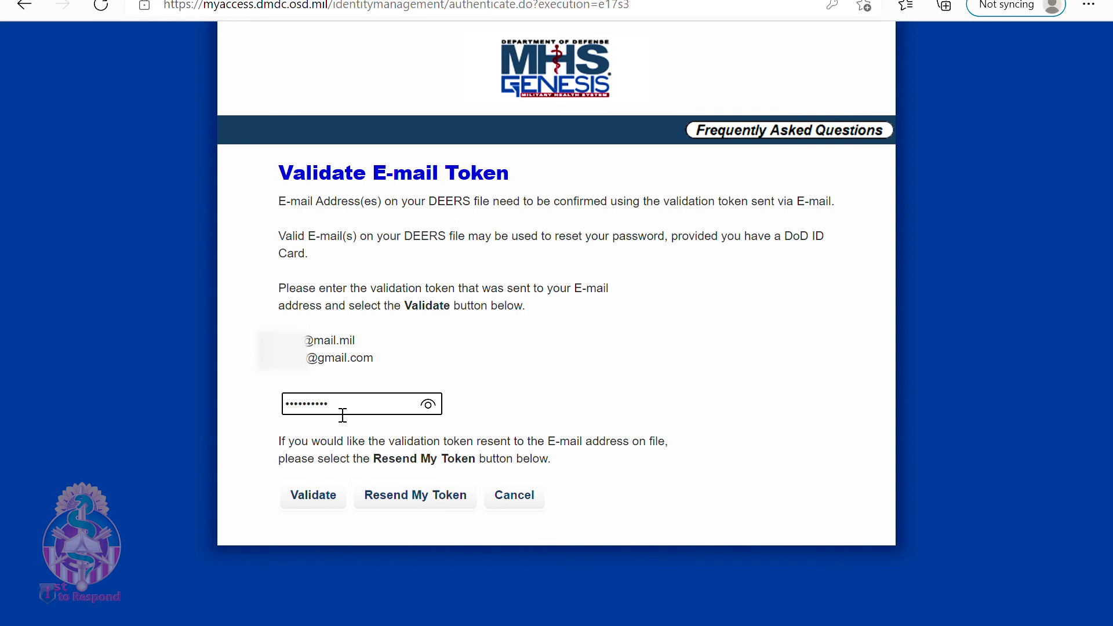
left_click(313, 499)
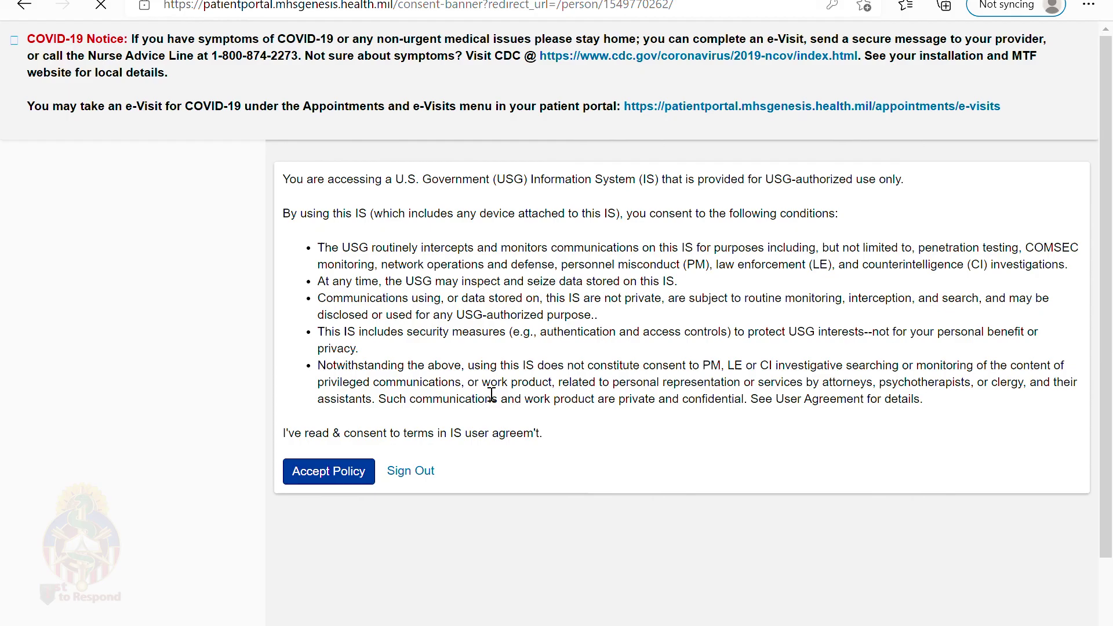